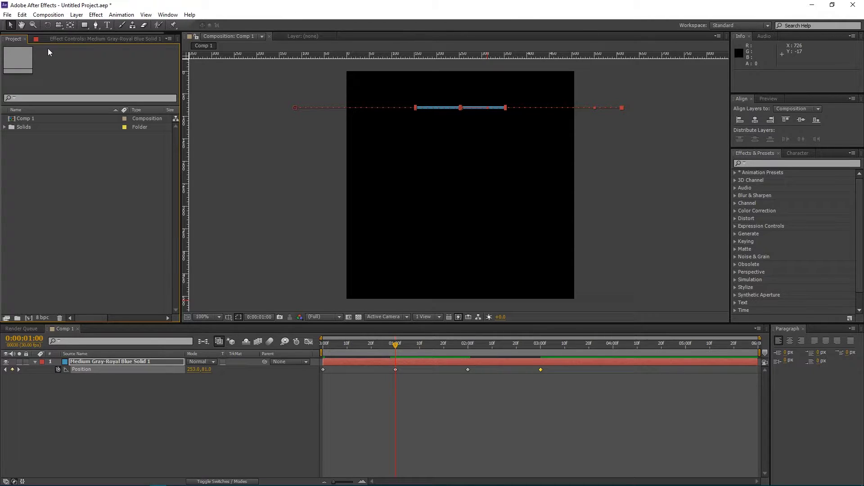
Switch to Steam, view the "New Artwork Template?" artwork, and close the Steam window
click(91, 481)
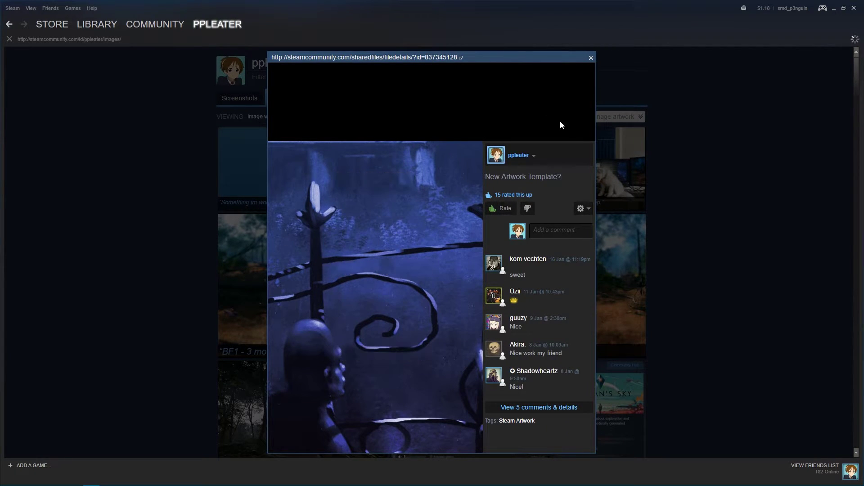
click(673, 117)
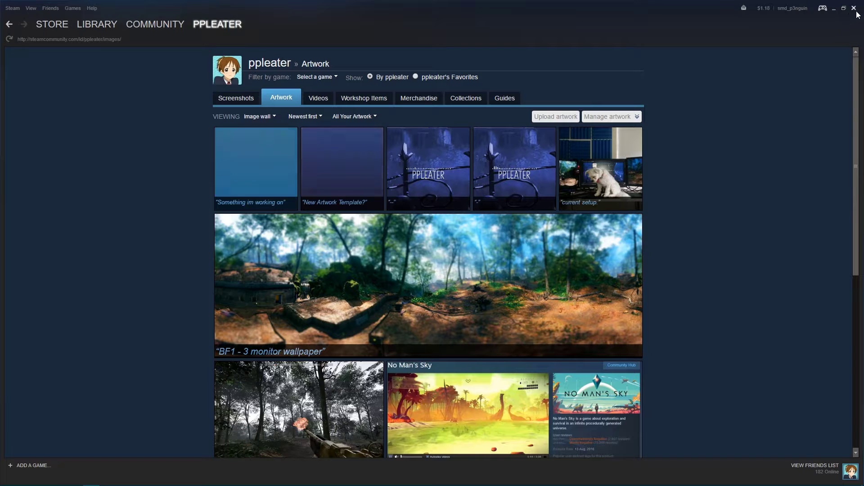
click(855, 8)
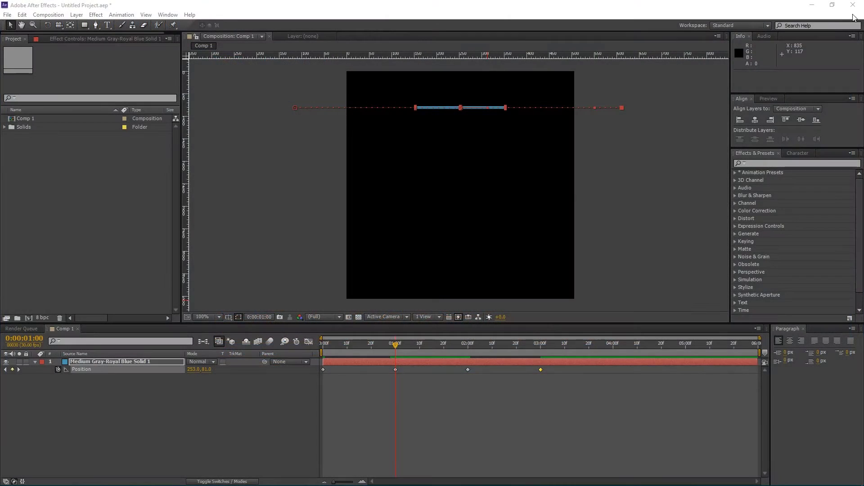
Add a text layer reading PPLEATER below the blue bar in Comp 1
click(108, 25)
click(432, 146)
text(0)
key(BackSpace)
text(PPLEATER)
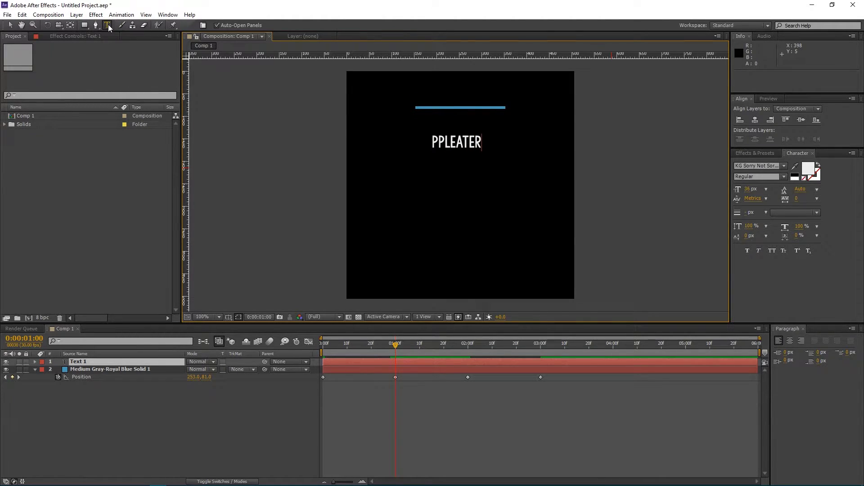
click(10, 24)
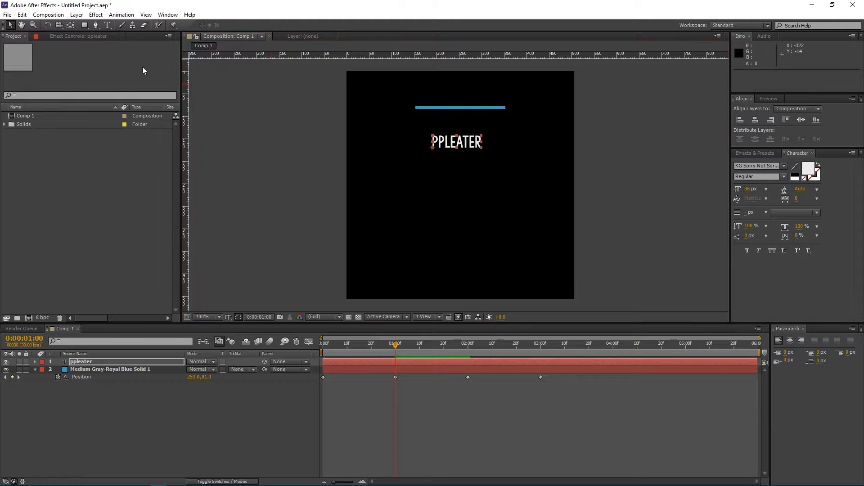
Move the PPLEATER text so it sits just above the blue bar, at about 193.5, 75.8
drag(478, 143, 465, 96)
scroll(469, 106, up, 2)
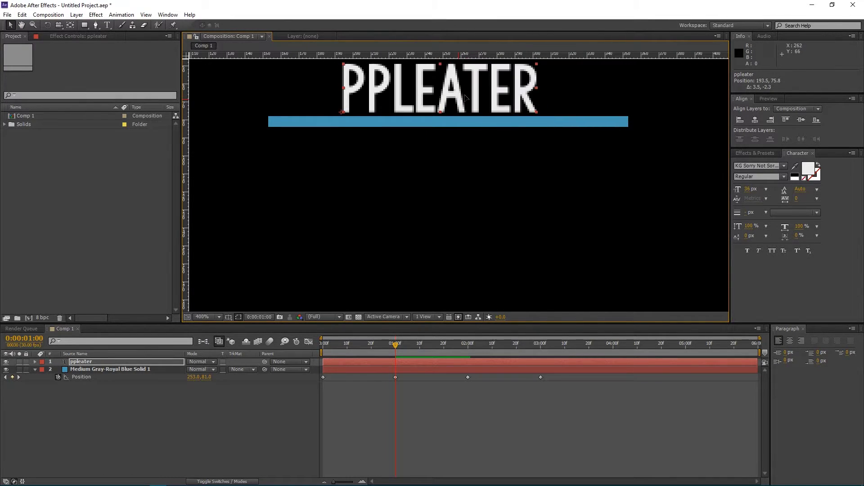
scroll(513, 131, down, 2)
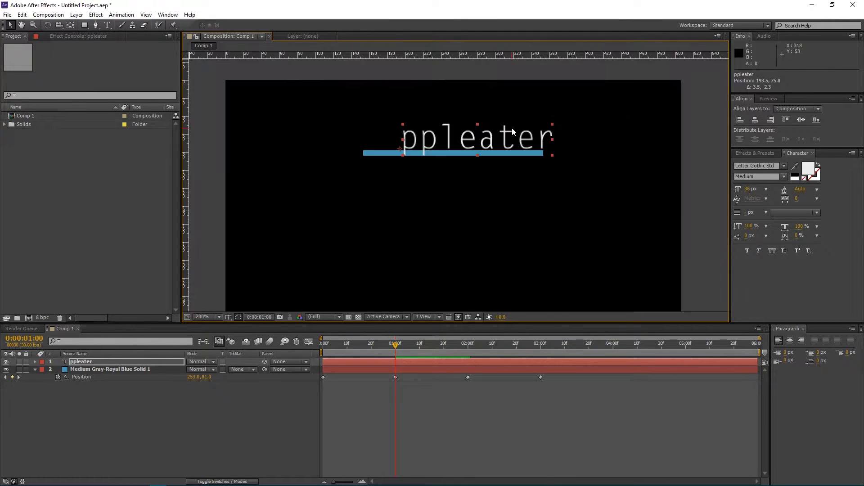
scroll(547, 147, up, 1)
scroll(756, 166, up, 1)
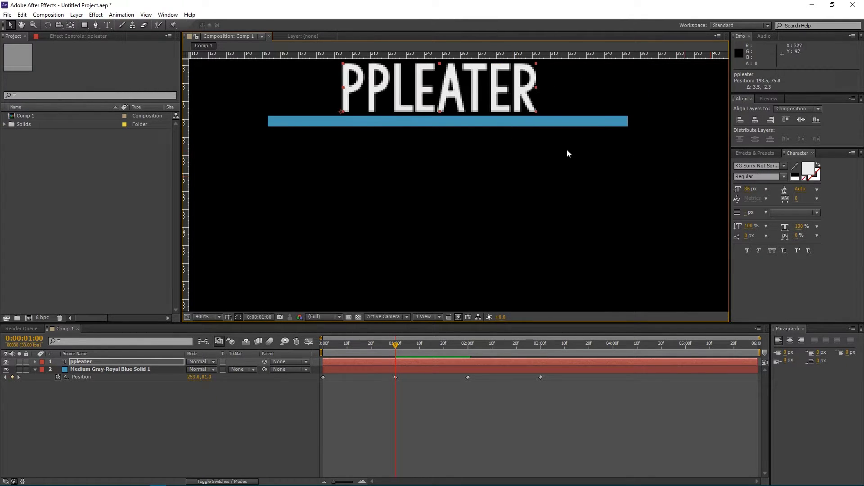
Scale the PPLEATER text up to about 148% while keeping it above the blue bar
click(9, 25)
click(349, 176)
scroll(378, 144, down, 2)
click(471, 161)
drag(479, 154, 501, 149)
Centre the PPLEATER text horizontally in the composition
click(755, 120)
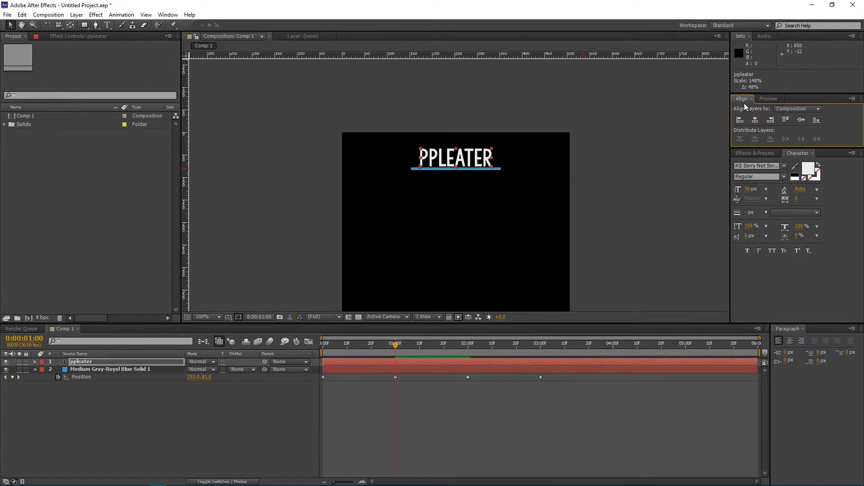
click(168, 15)
click(452, 243)
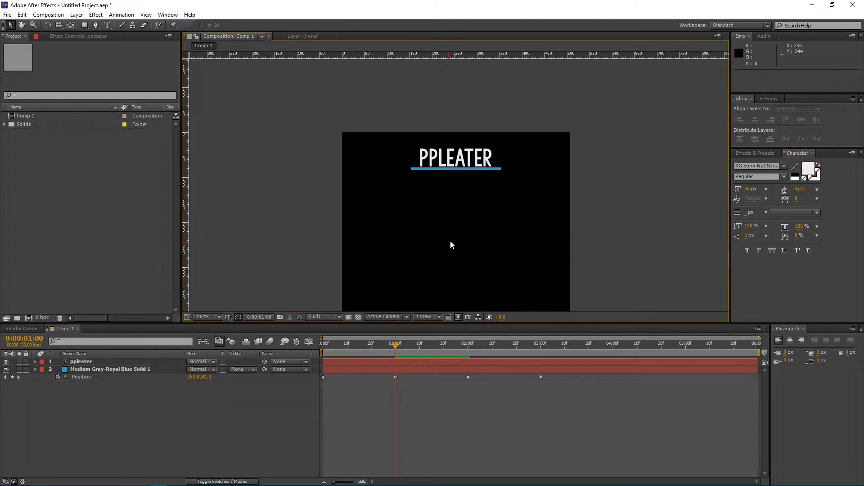
click(425, 158)
click(755, 121)
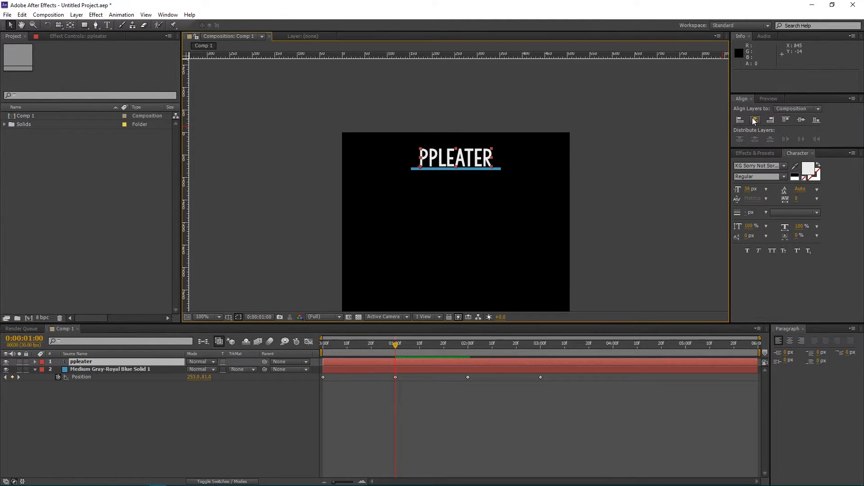
Keyframe the text's position at 1 second and 53 px lower, beneath the bar, at 2 seconds, and preview the motion
key(period)
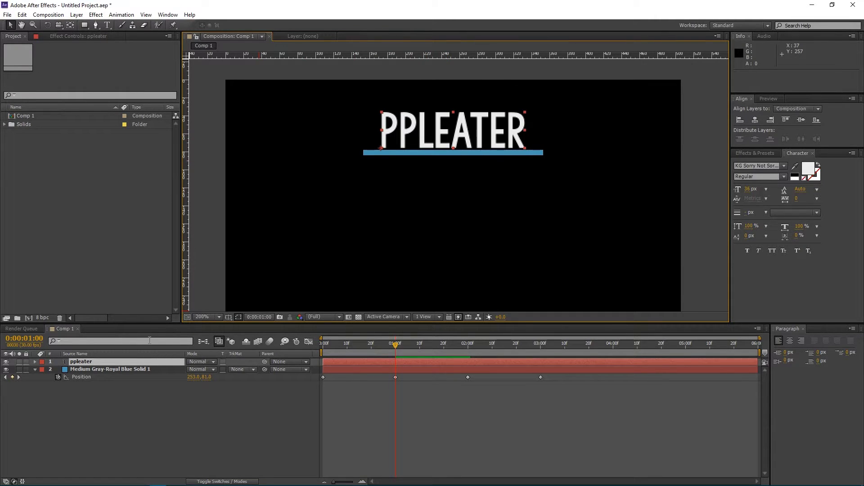
key(p)
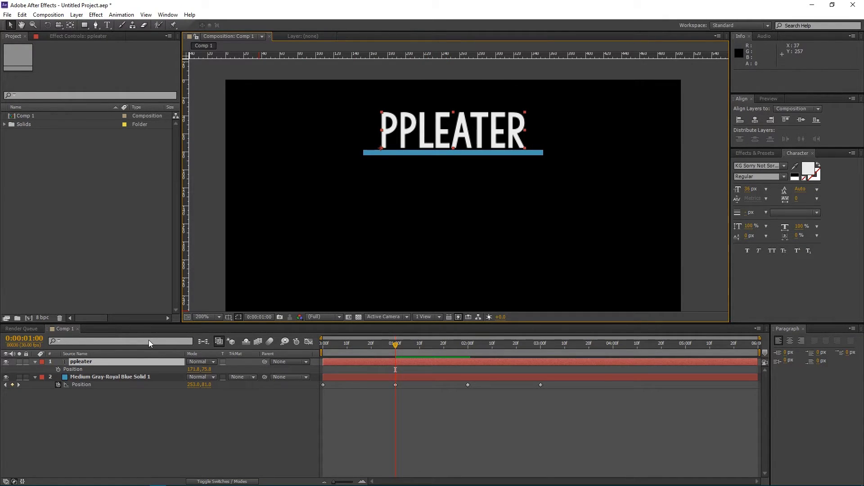
click(57, 370)
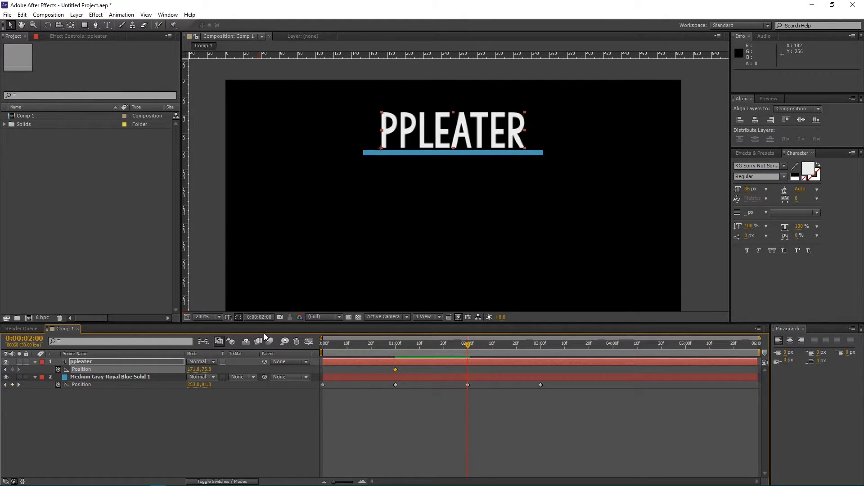
drag(423, 132, 422, 179)
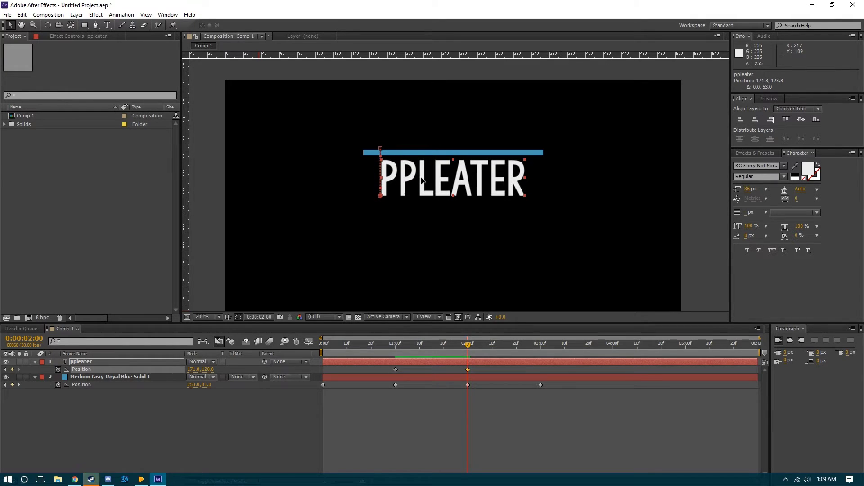
key(Home)
key(space)
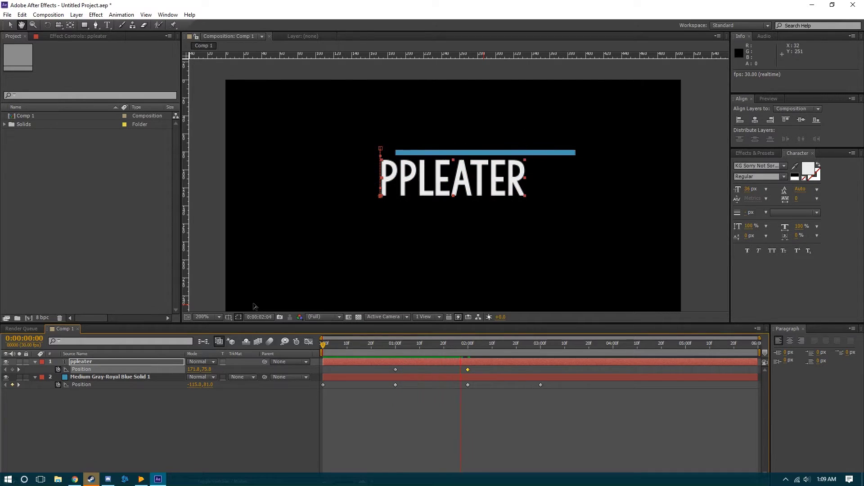
key(space)
Apply Easy Ease to all of the blue bar's position keyframes in the graph editor
click(309, 342)
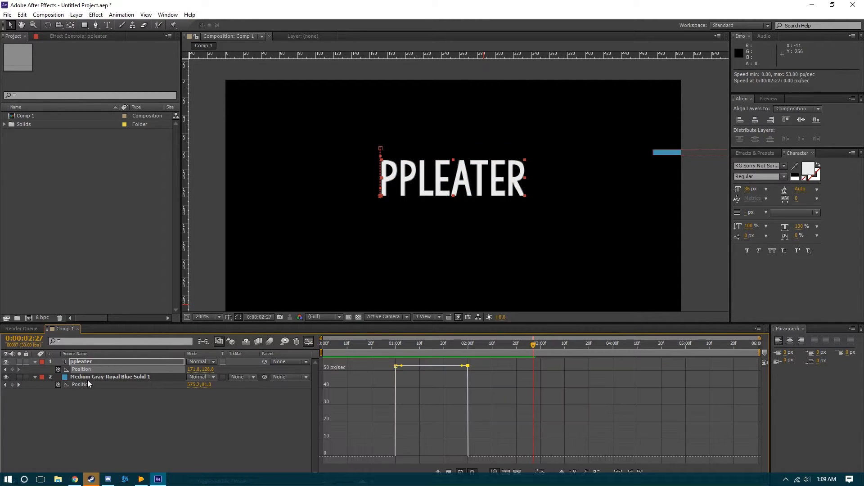
click(117, 384)
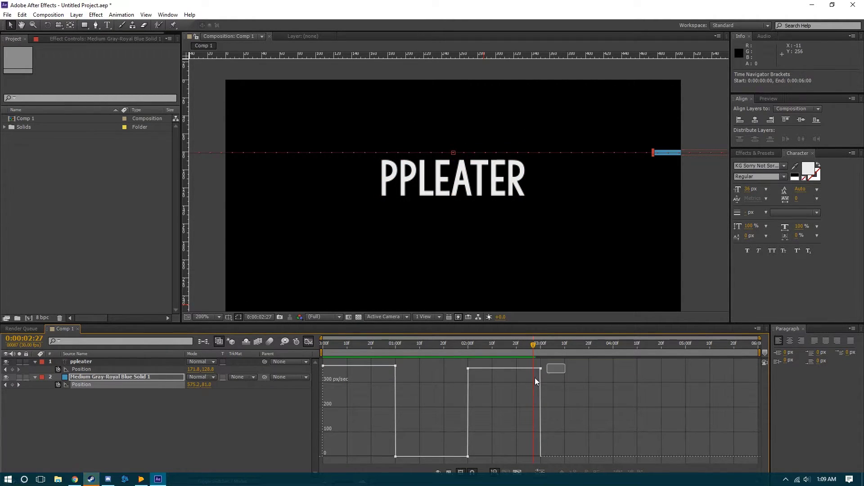
drag(553, 362, 311, 454)
click(618, 473)
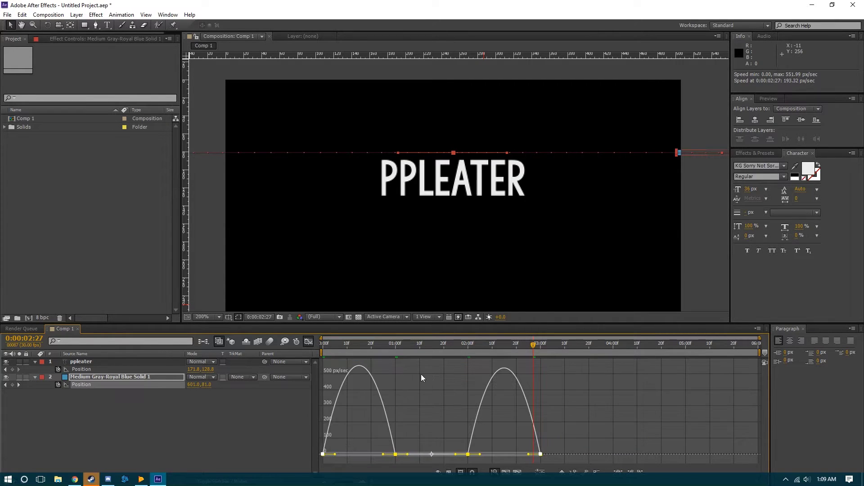
click(637, 423)
Dismiss the Steam client update dialog without restarting Steam
click(98, 481)
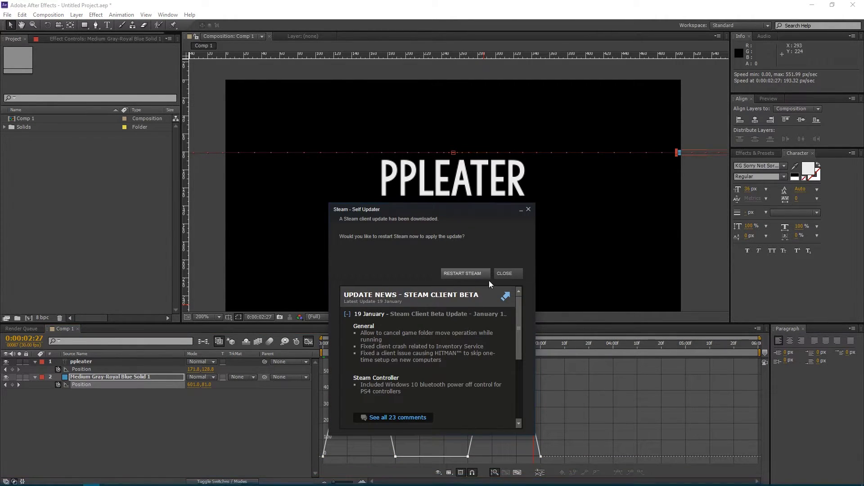
click(502, 274)
click(143, 426)
Apply Easy Ease to both of the text layer's position keyframes, preview the animation, and leave the graph editor
click(110, 369)
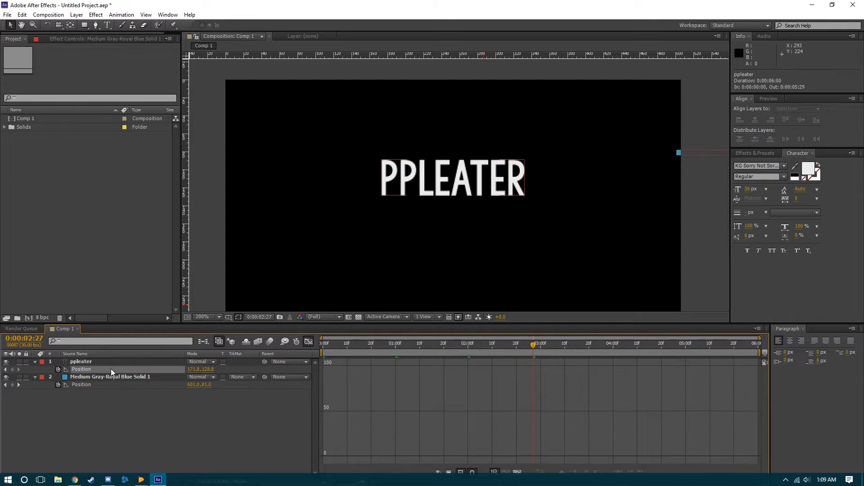
drag(494, 361, 378, 468)
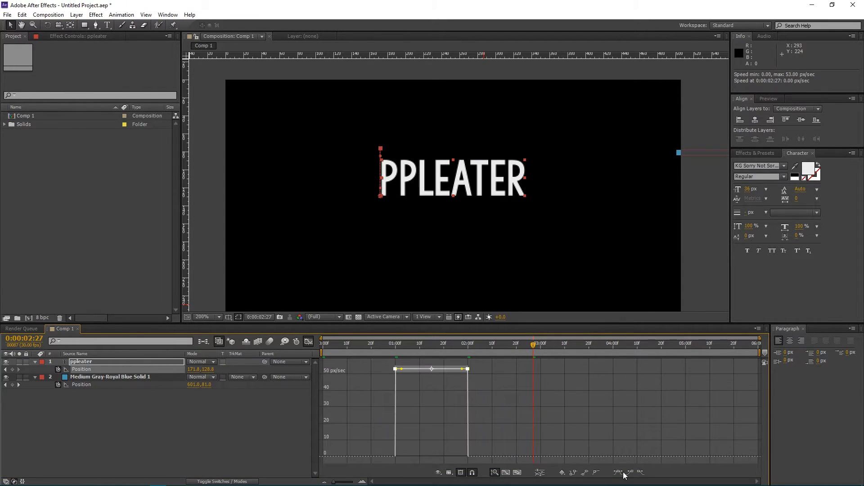
click(620, 473)
click(568, 408)
key(Home)
key(space)
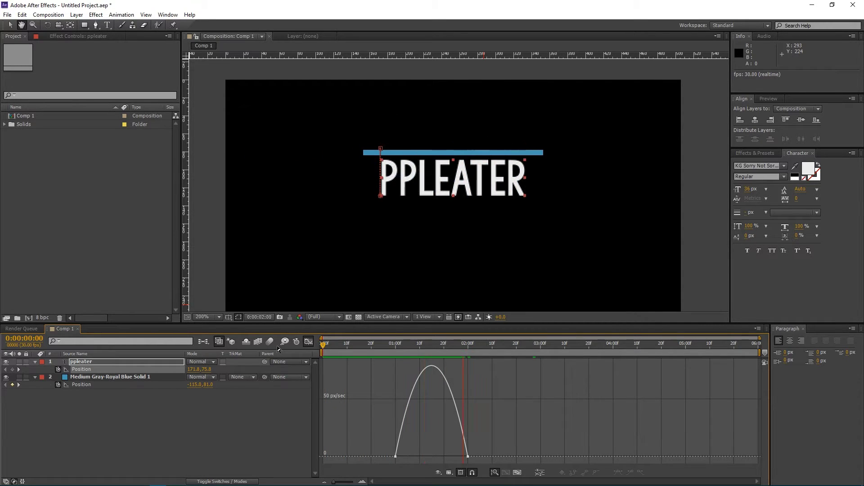
click(309, 342)
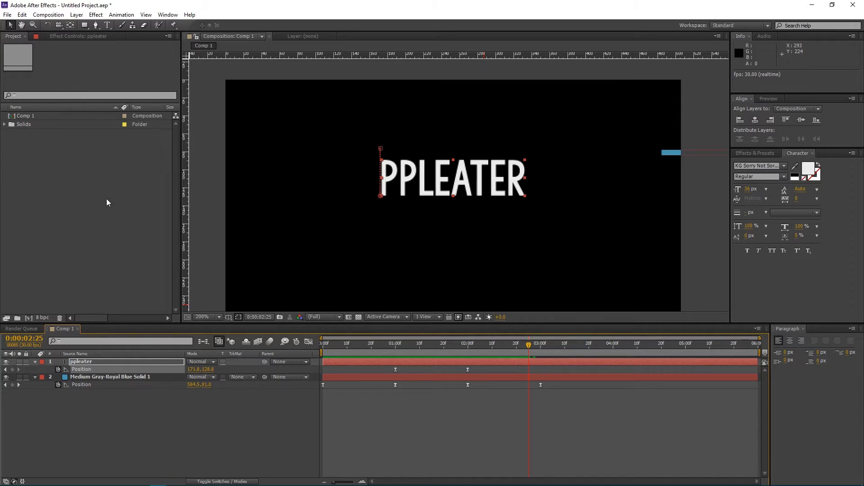
Pre-compose the text layer into a new composition named "name camp", moving all attributes into it
click(80, 378)
right_click(74, 363)
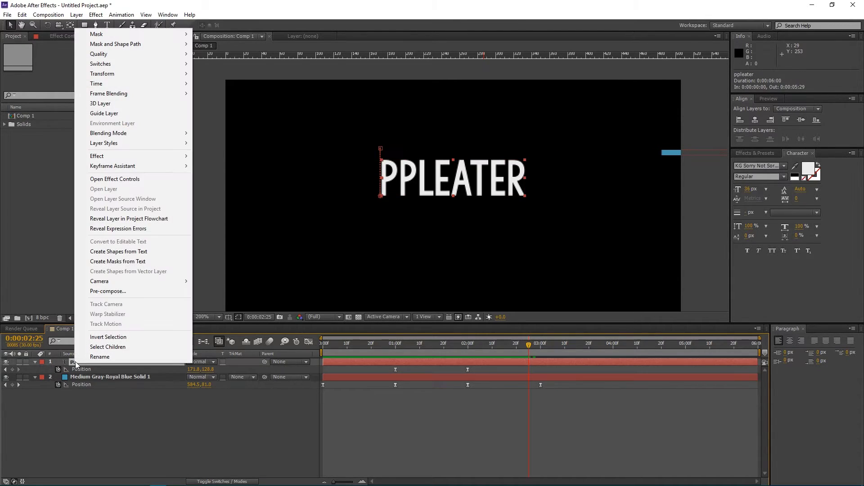
right_click(76, 363)
right_click(81, 362)
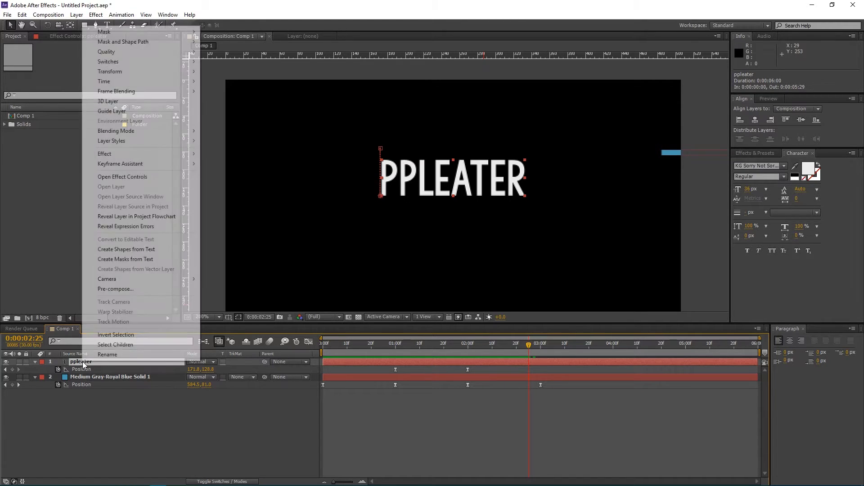
click(112, 289)
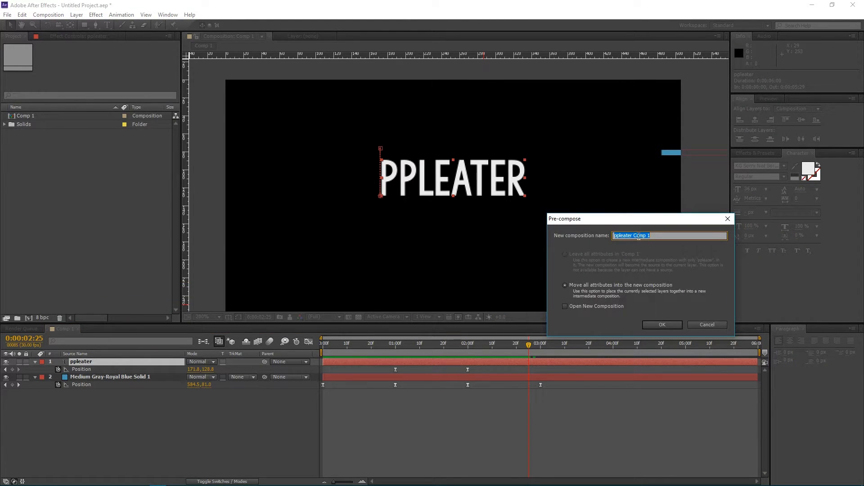
text(name camp)
key(Return)
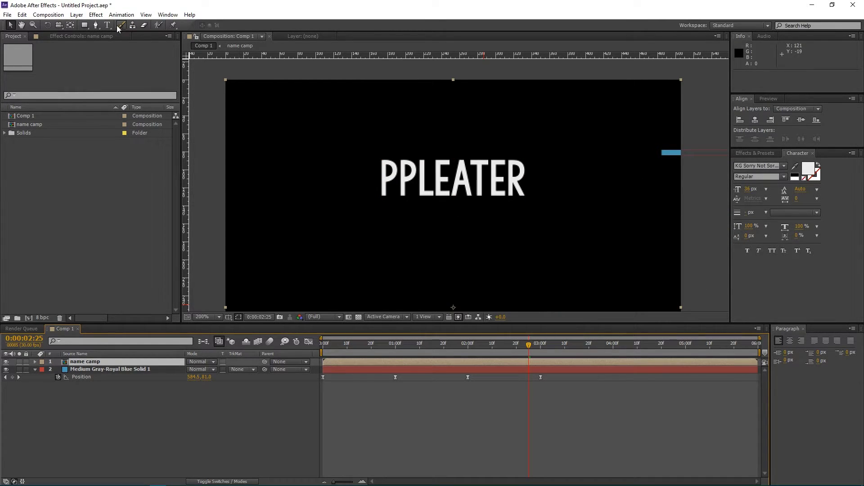
At 1 second, start a Pen mask on the name camp layer along the blue bar, continuing past the composition's right edge
click(107, 24)
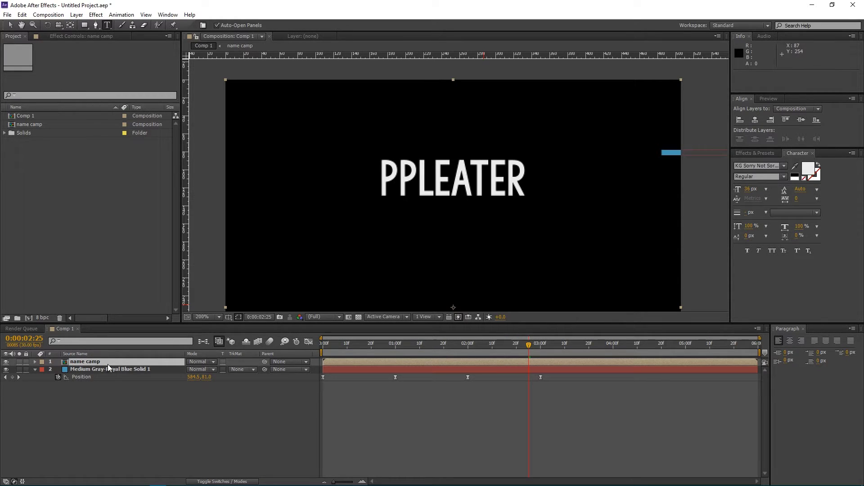
drag(412, 355, 395, 351)
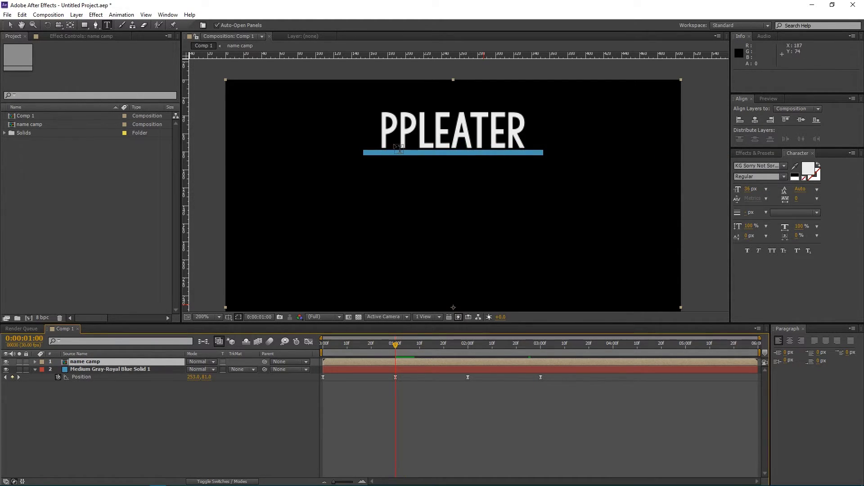
click(95, 27)
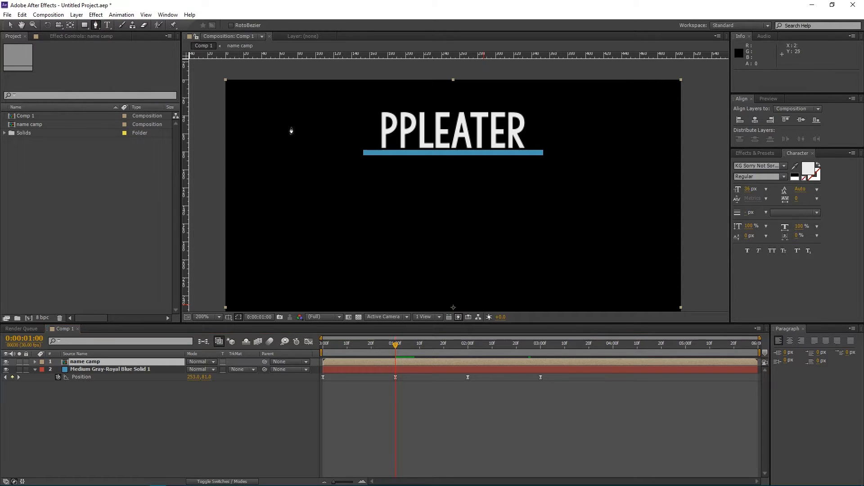
click(363, 154)
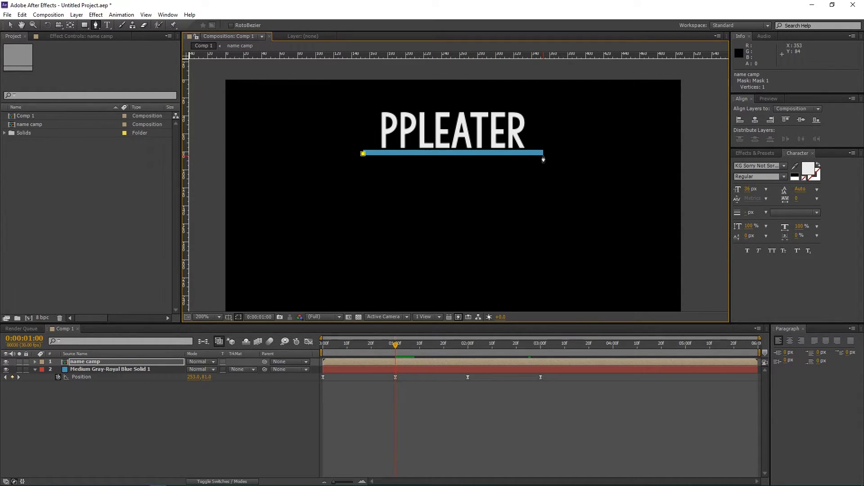
click(544, 155)
click(700, 235)
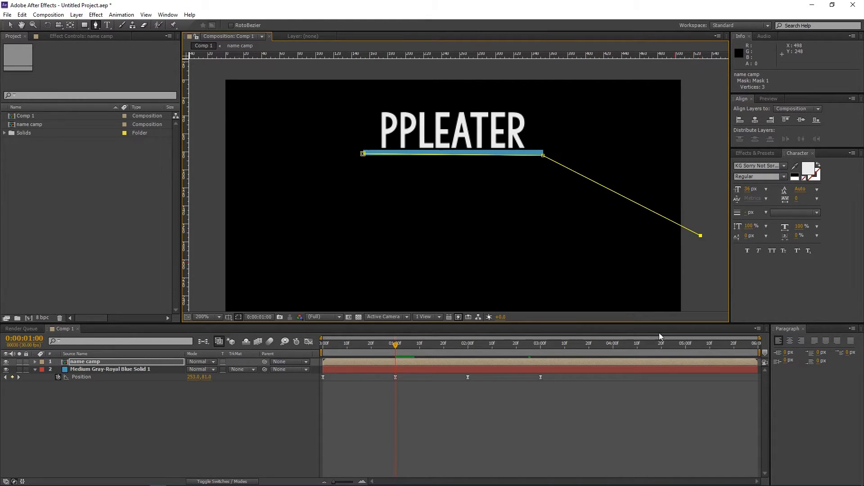
Complete the mask with points around the outside of the composition so it encloses the area below the bar
key(comma)
key(comma)
key(comma)
click(535, 265)
click(438, 296)
click(351, 270)
drag(368, 217, 377, 208)
key(period)
key(period)
key(period)
key(period)
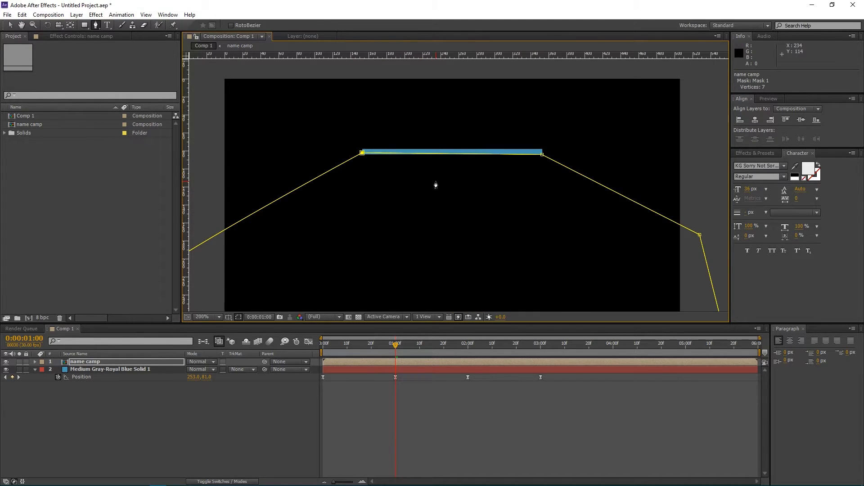
Raise the mask's upper-left outer point and give it curved handles, finishing with the Selection tool
key(comma)
key(comma)
key(comma)
key(comma)
drag(368, 220, 363, 187)
click(9, 25)
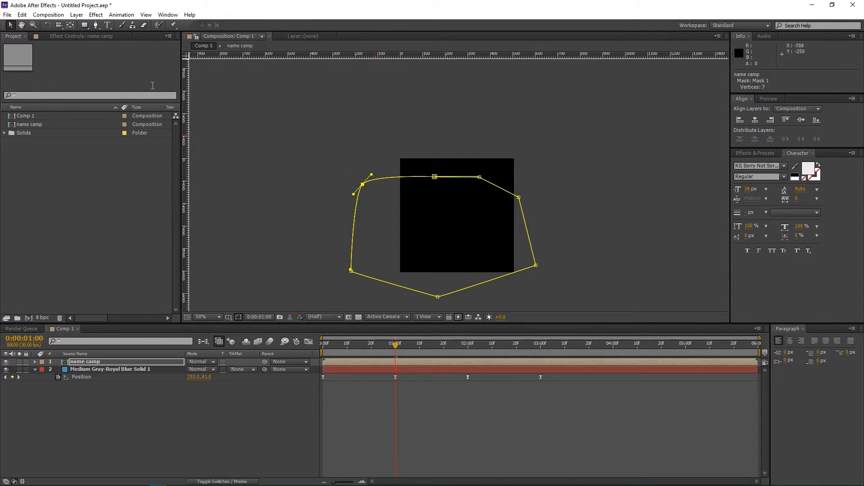
Align the name camp mask's two upper-edge vertices with the lower-right and lower-left corners of the blue bar
click(473, 176)
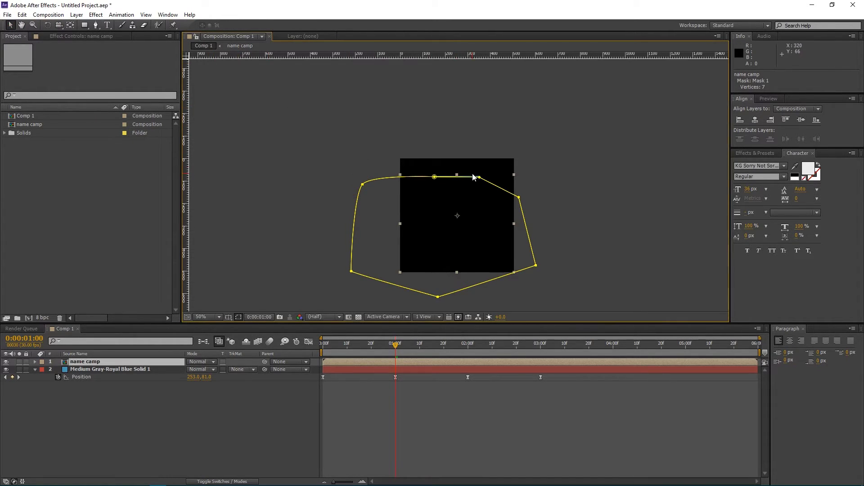
click(587, 190)
scroll(466, 185, up, 1)
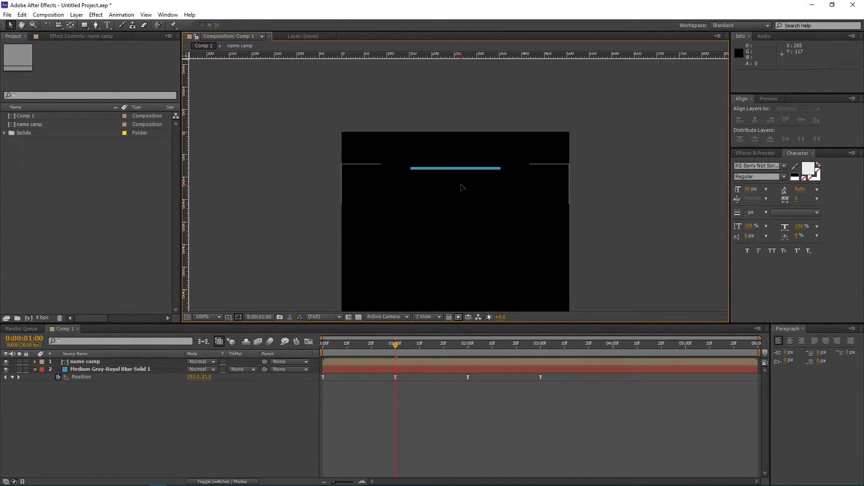
click(461, 188)
click(502, 169)
scroll(502, 169, up, 3)
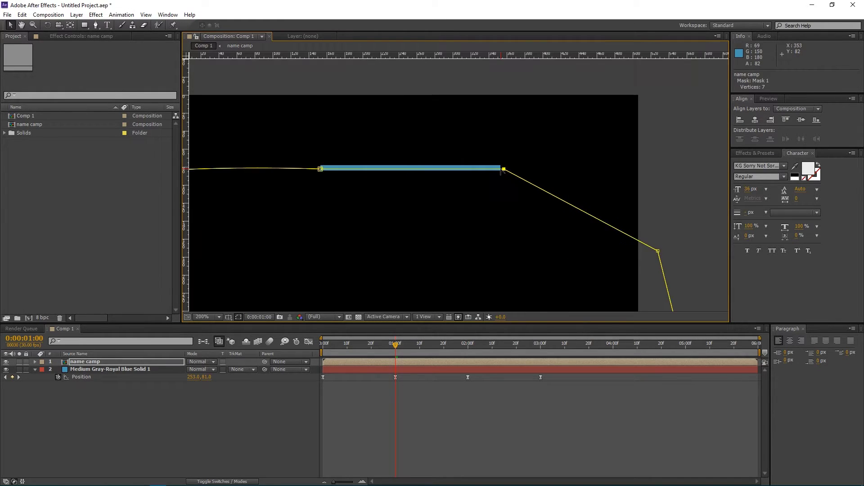
drag(507, 170, 501, 173)
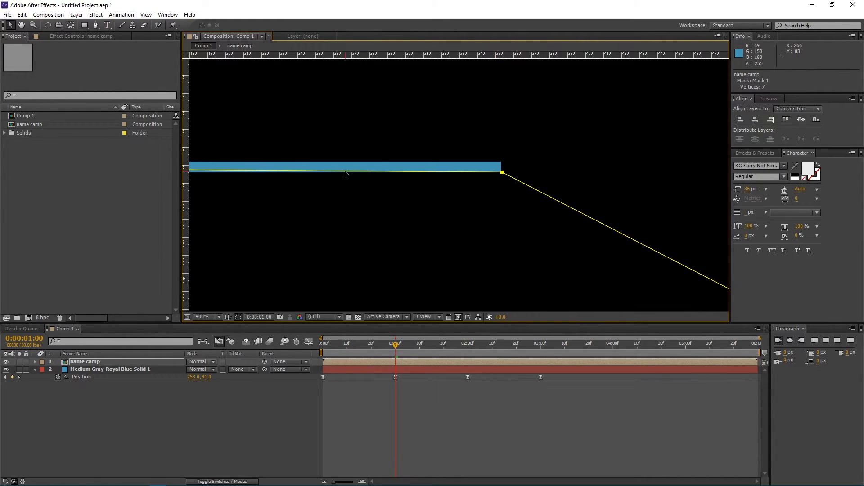
drag(333, 174, 554, 169)
drag(360, 164, 360, 168)
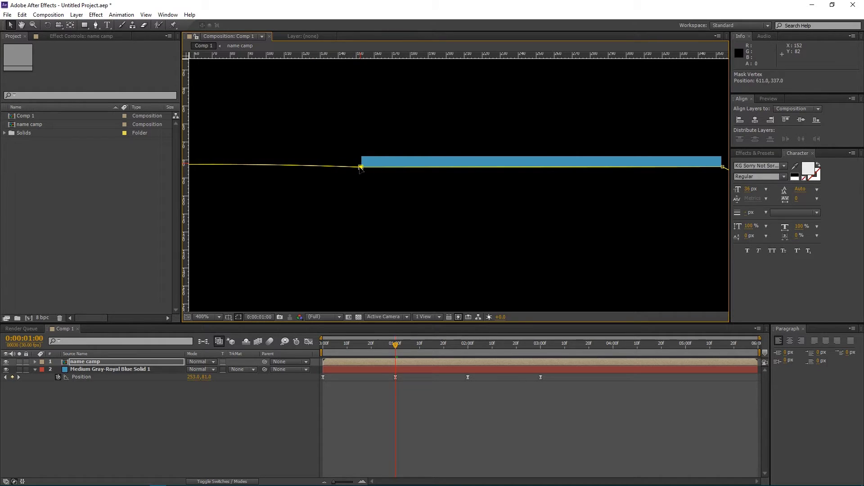
Play the animation from the start to check how the masked text emerges beneath the bar
drag(377, 351, 272, 355)
scroll(372, 224, down, 1)
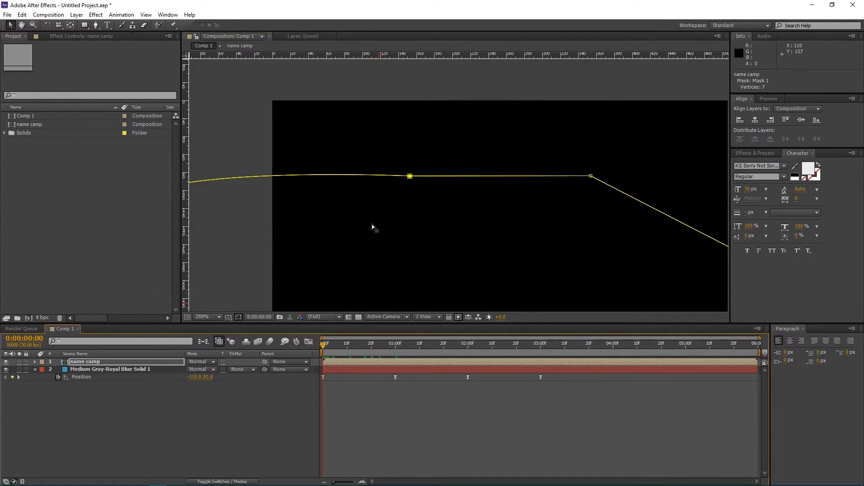
scroll(372, 225, down, 6)
key(space)
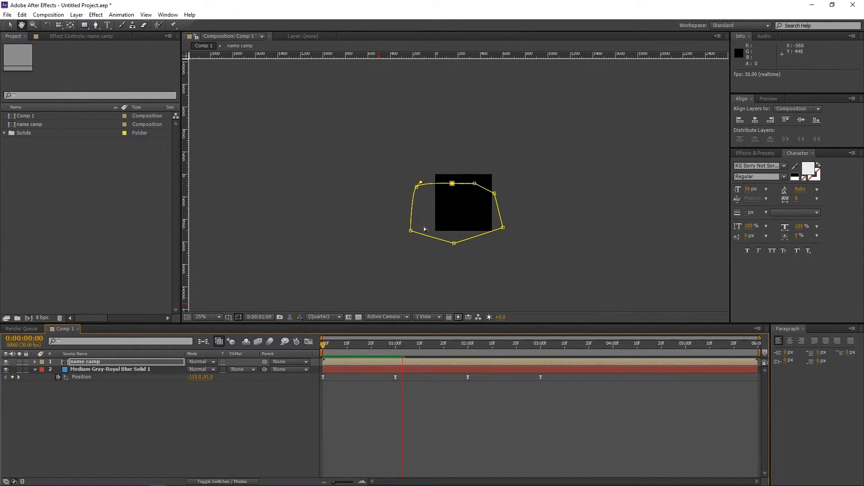
key(space)
scroll(466, 202, up, 4)
key(space)
key(space)
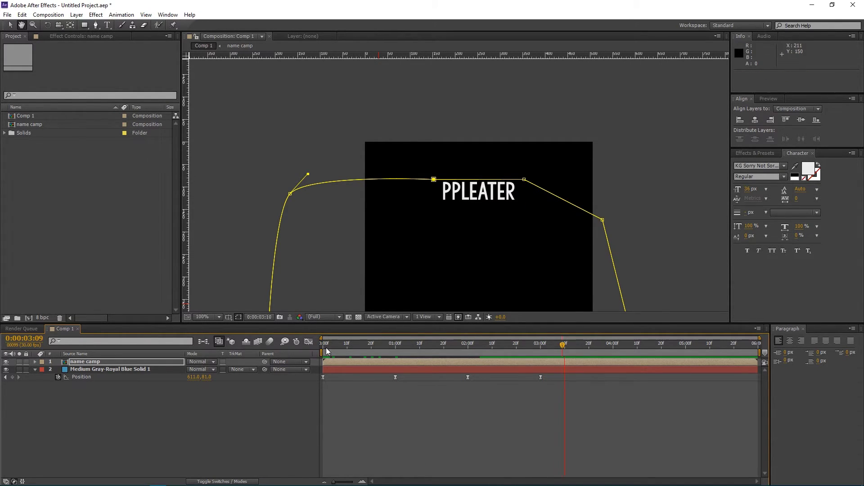
click(324, 347)
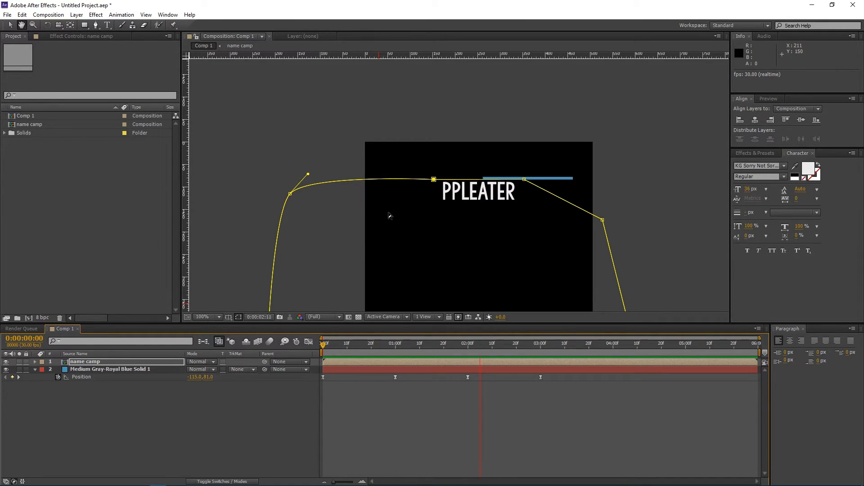
key(space)
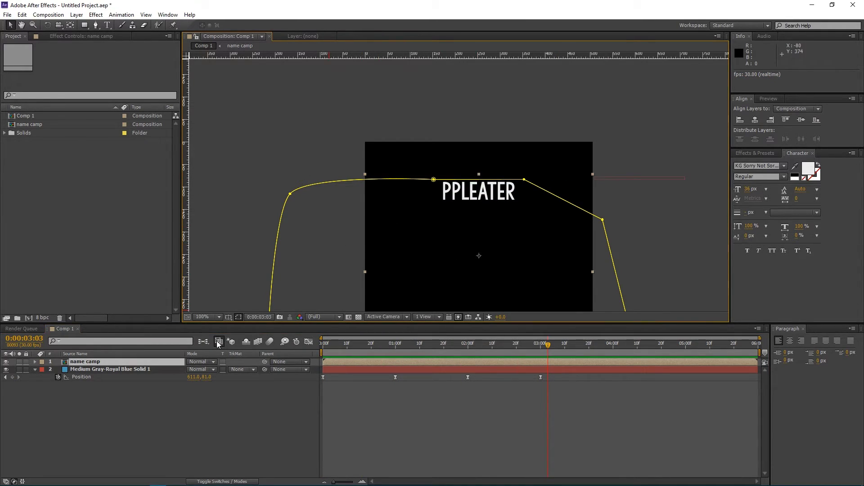
Deselect the layers and examine the text reveal close up around 0:00:01:14, replaying it from the start
click(93, 377)
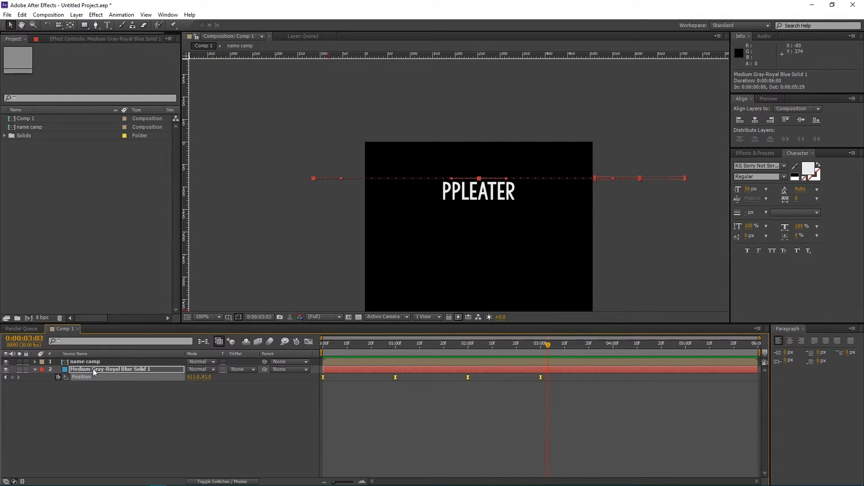
click(274, 218)
key(space)
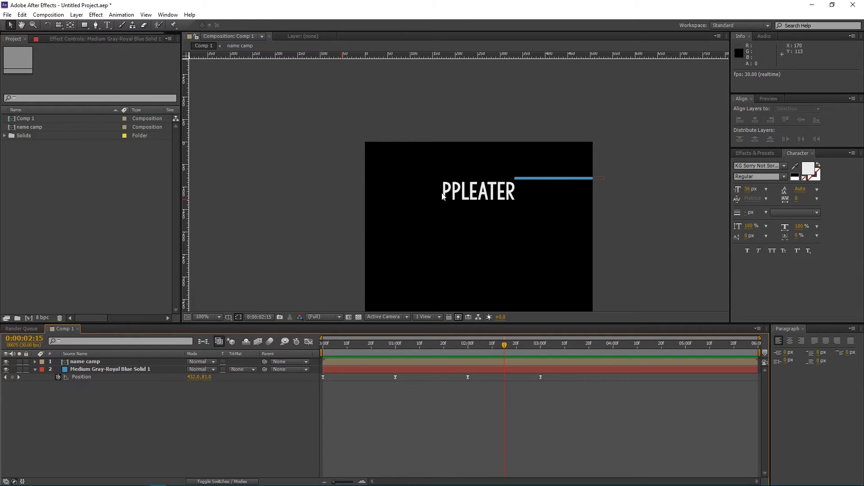
scroll(450, 194, up, 2)
drag(392, 348, 429, 349)
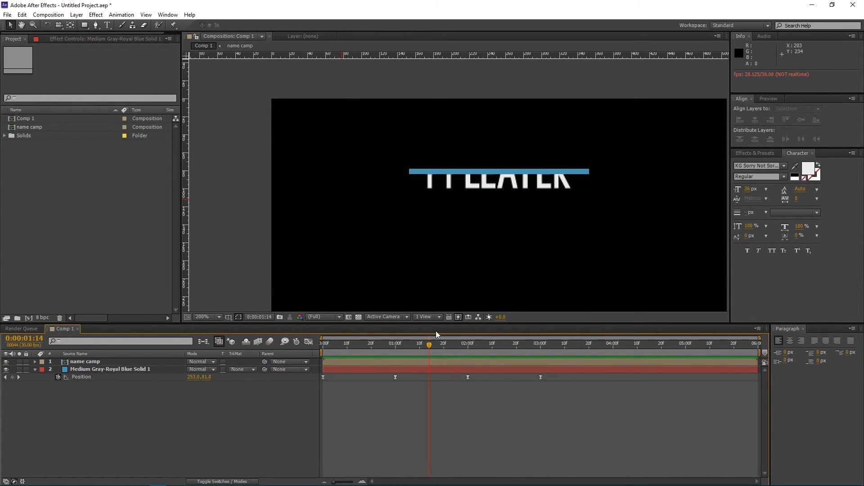
key(Home)
key(space)
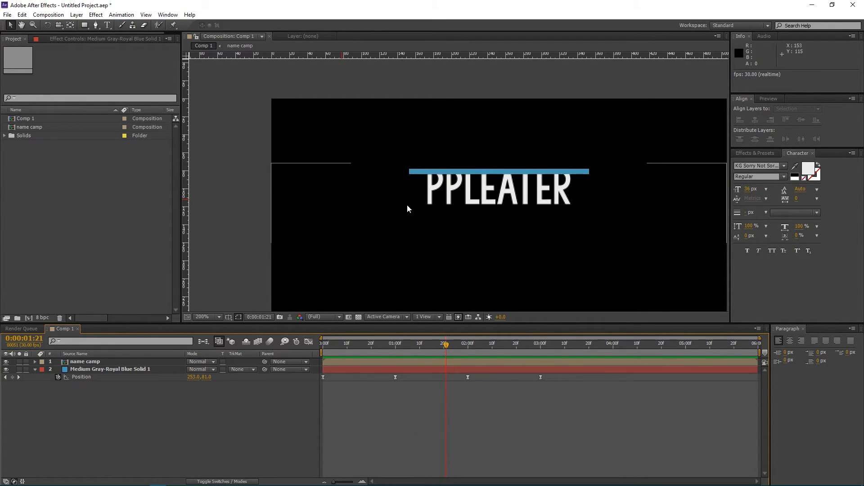
At 0:00:01:21, raise the mask's two vertices at the bar's ends so the mask edge runs inside the bar, above the lettering
click(409, 295)
click(407, 167)
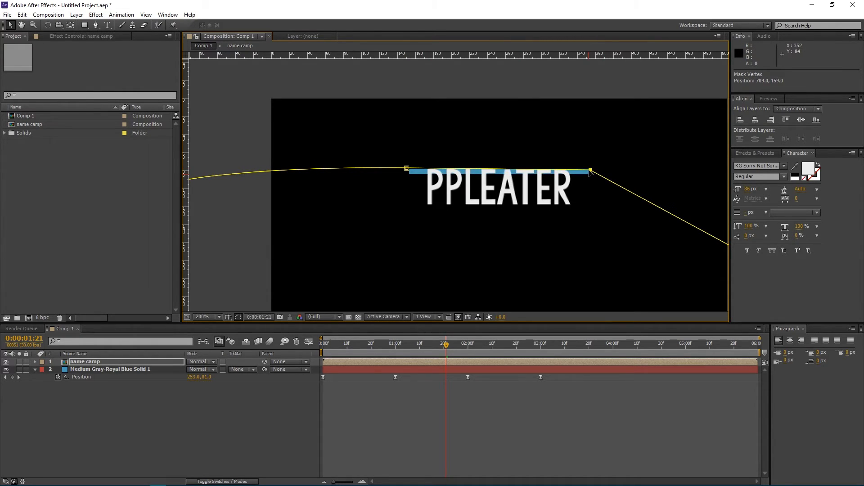
key(period)
drag(354, 151, 353, 155)
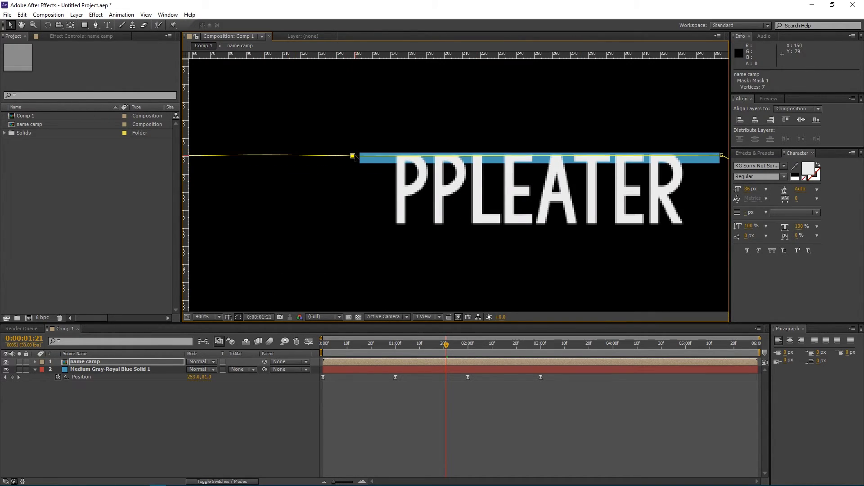
Move the name camp layer beneath the blue solid in the layer order and preview the reveal from the start
drag(82, 363, 86, 381)
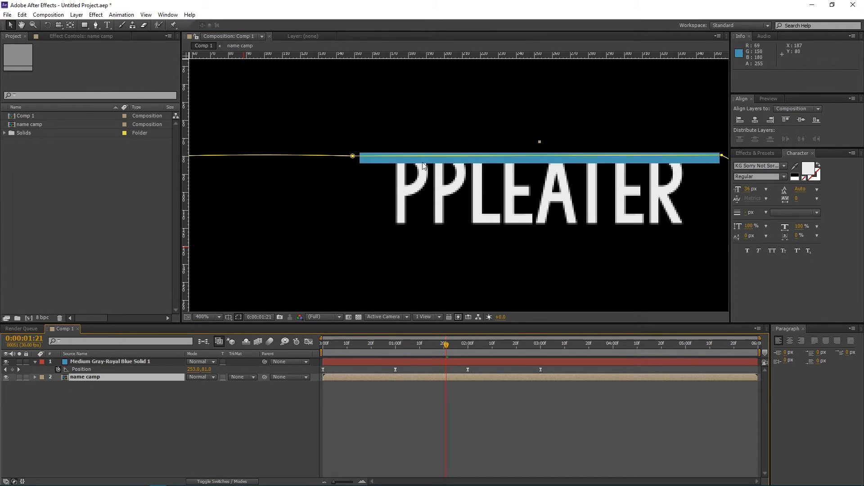
drag(446, 345, 416, 352)
key(space)
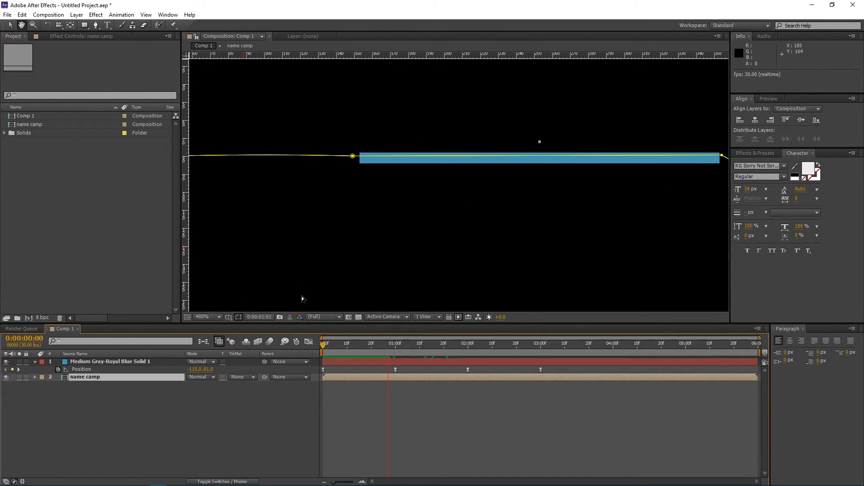
key(space)
scroll(527, 177, down, 3)
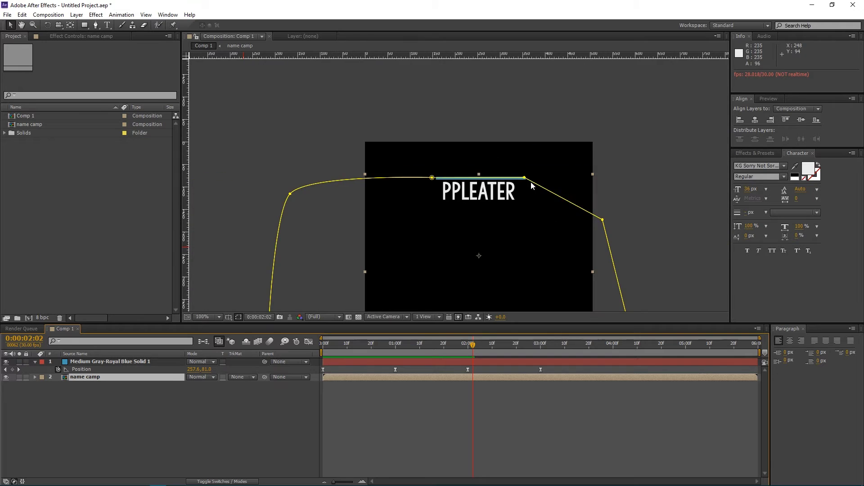